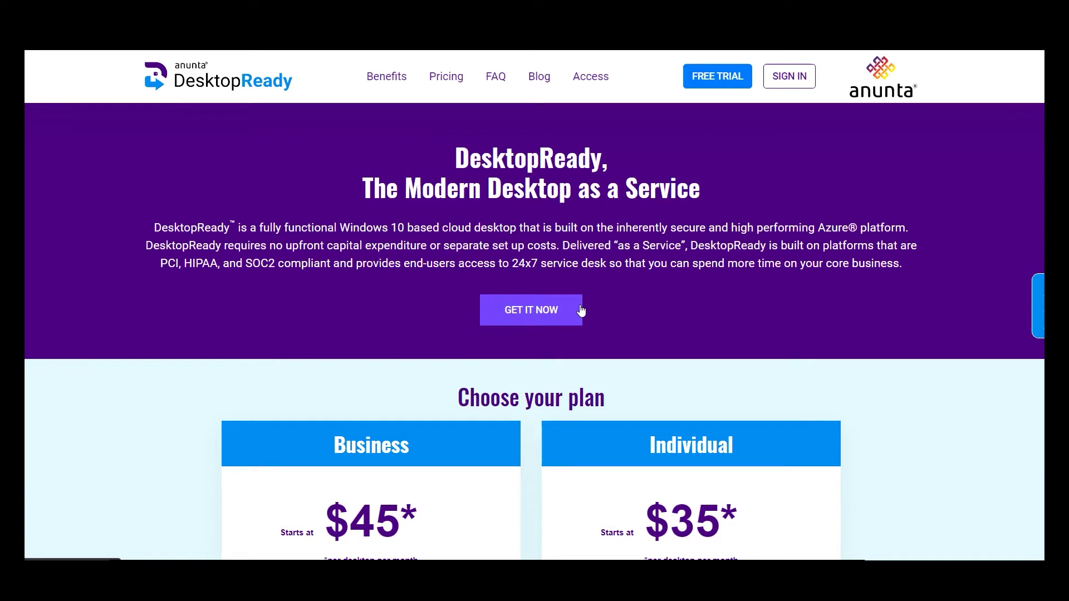
- Start the order, preview the Individual plan, then select the Business plan instead
left_click(581, 311)
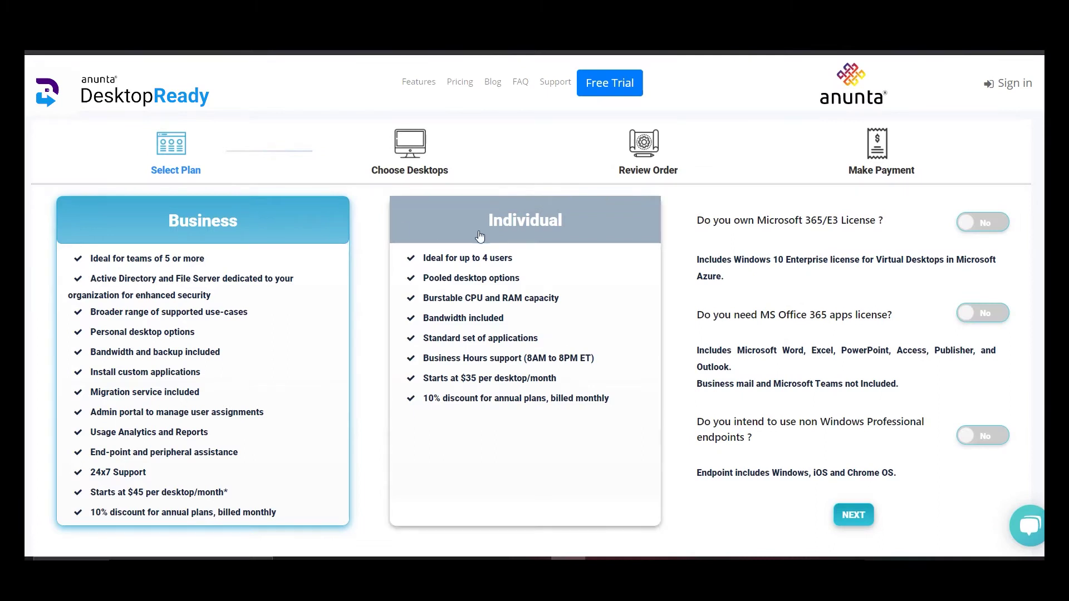
left_click(479, 237)
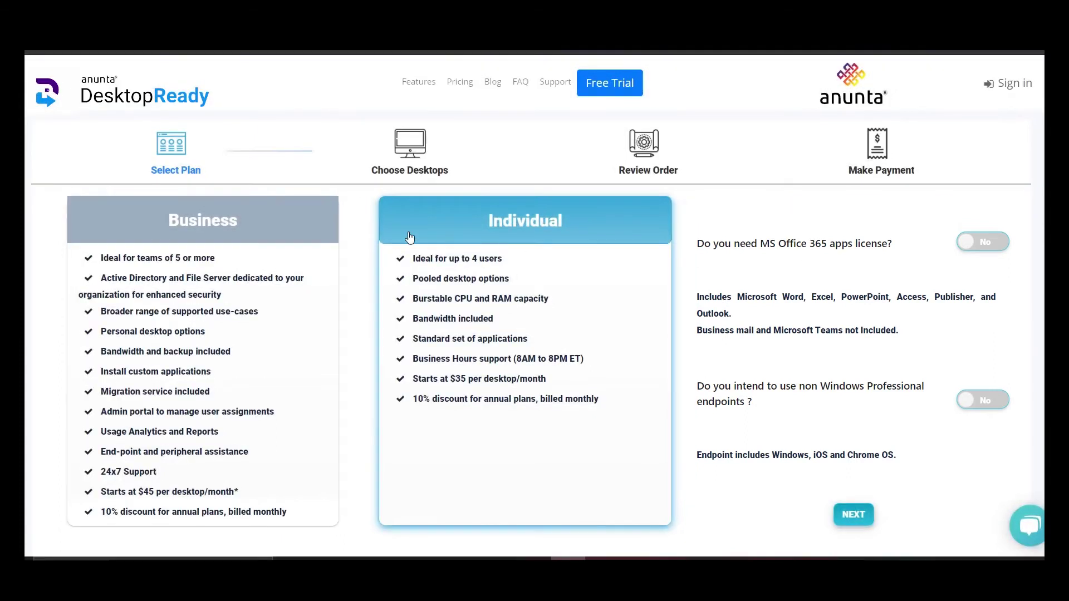
left_click(230, 230)
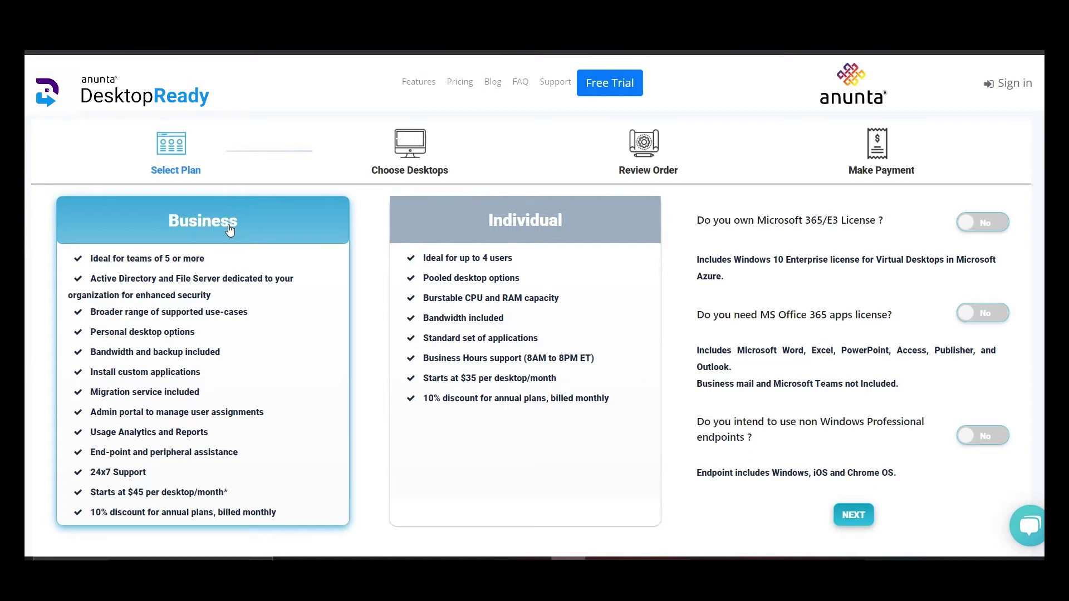
- Move to Choose Desktops and compare the Pooled and Personal desktop tiers
left_click(63, 398)
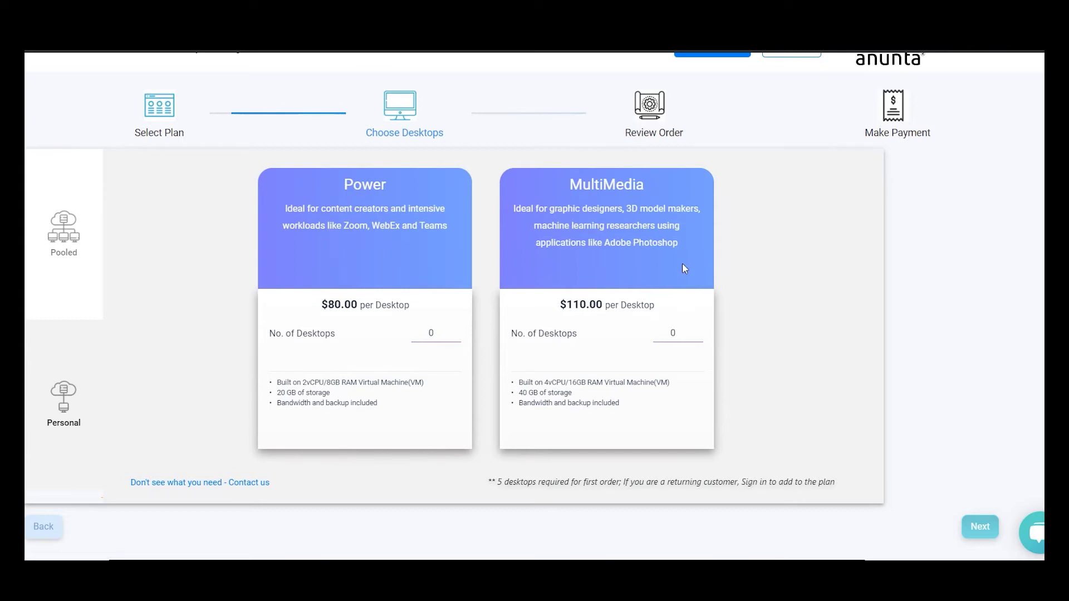
left_click(75, 239)
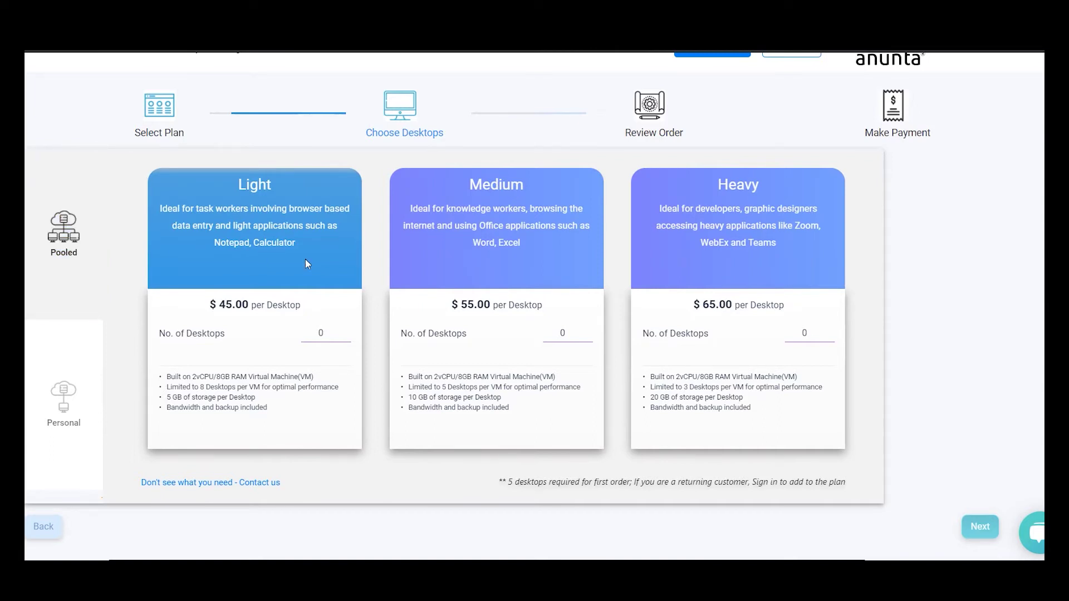
left_click(67, 418)
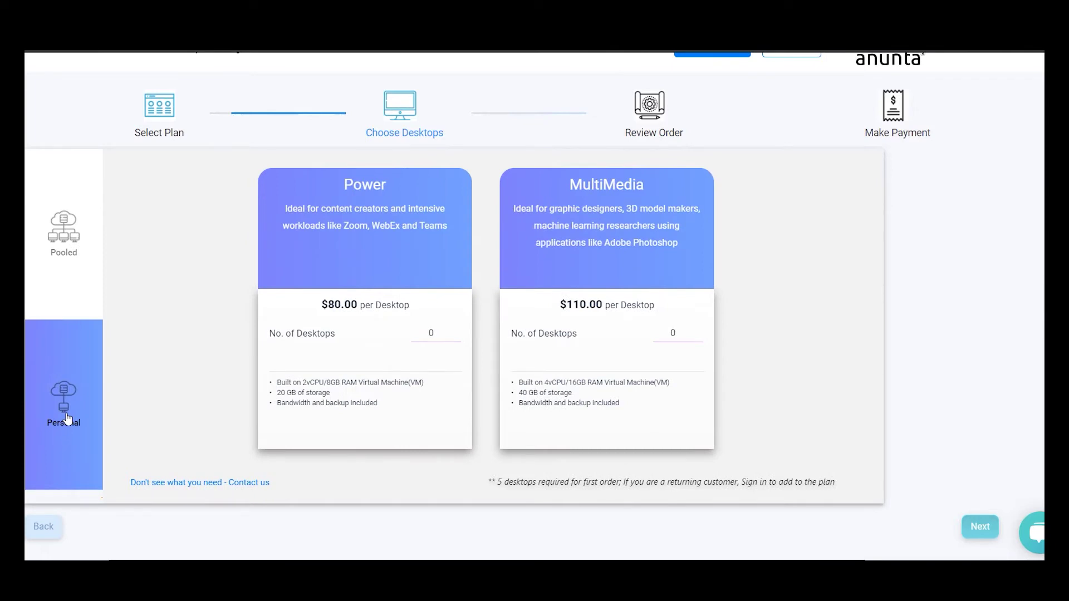
left_click(69, 237)
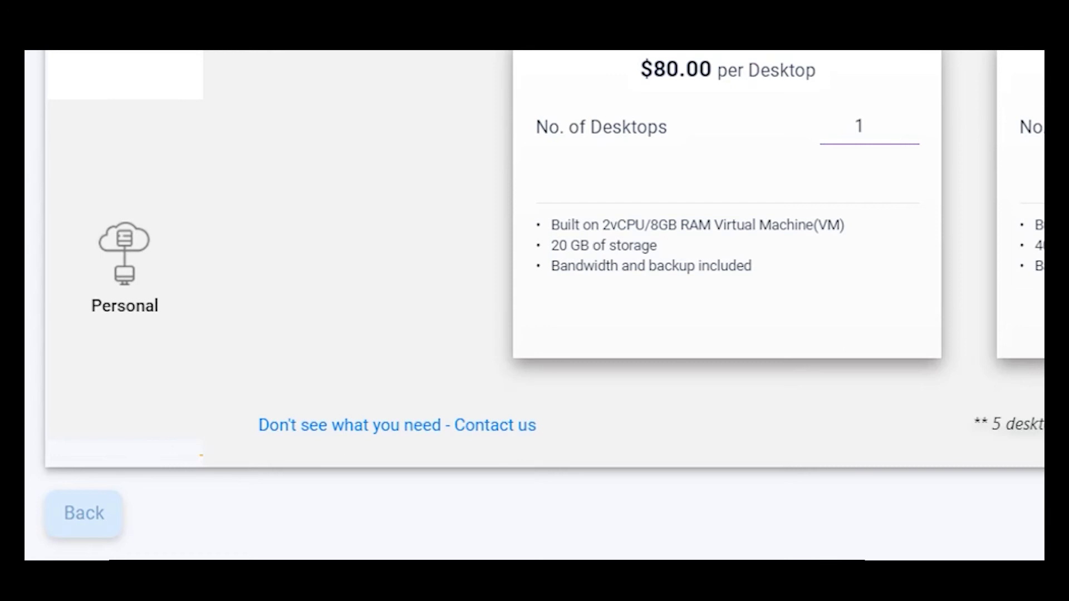
- Increase the pooled Light, Medium and Heavy desktop counts
left_click(64, 231)
left_click(345, 330)
left_click(346, 330)
left_click(345, 331)
left_click(345, 331)
left_click(587, 331)
left_click(587, 331)
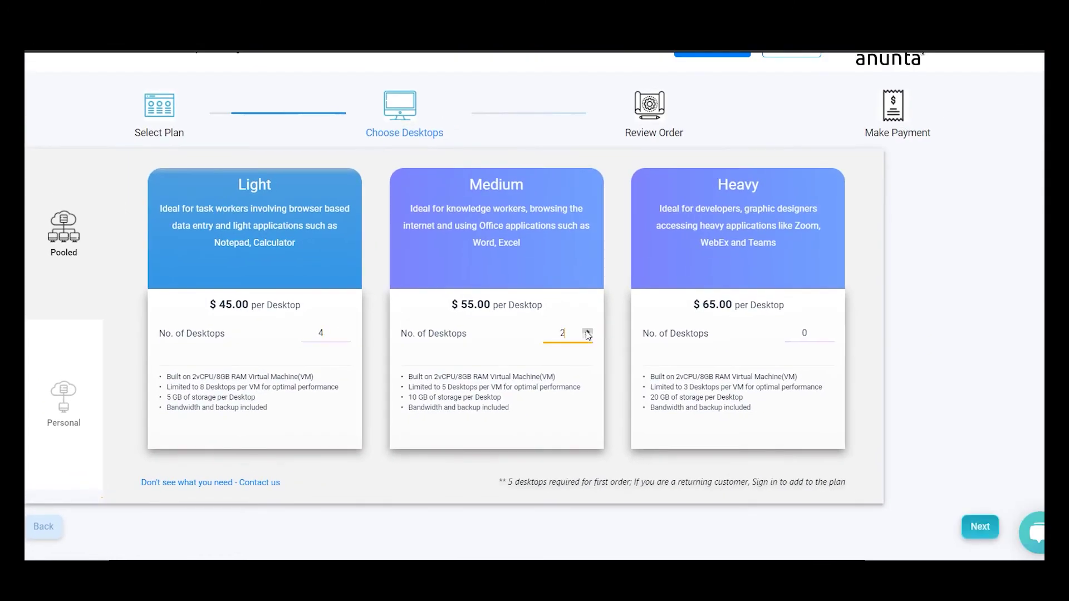
left_click(830, 333)
left_click(829, 333)
- Enter 1 Power and 1 MultiMedia personal desktop
left_click(64, 401)
left_click(453, 333)
left_click(698, 332)
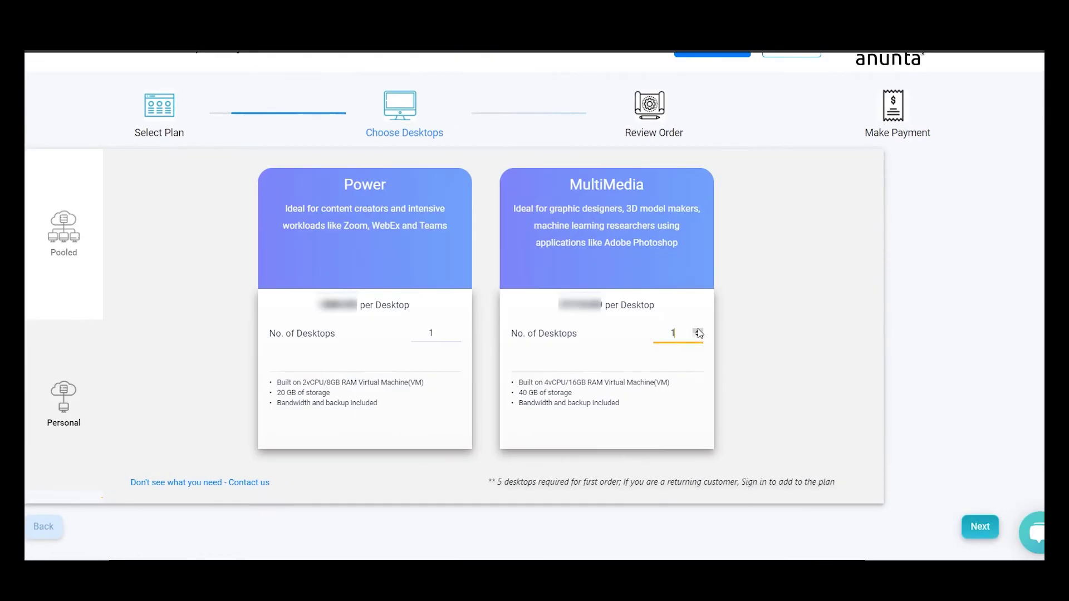
- Review the order's infrastructure and monthly cost, then open the reference infrastructure blueprint
left_click(980, 526)
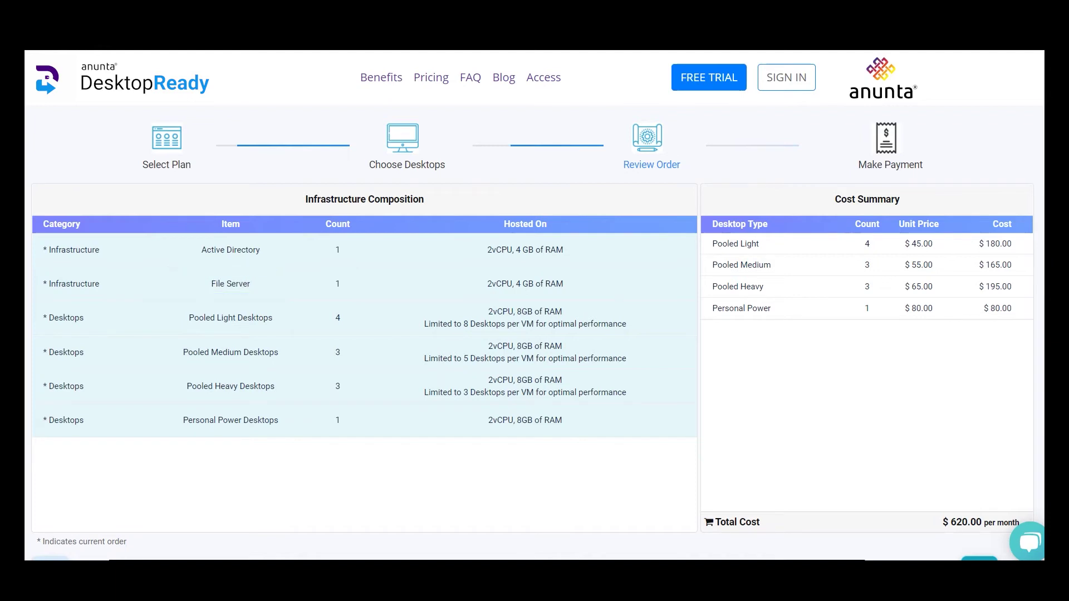
scroll(967, 539, "down", 1)
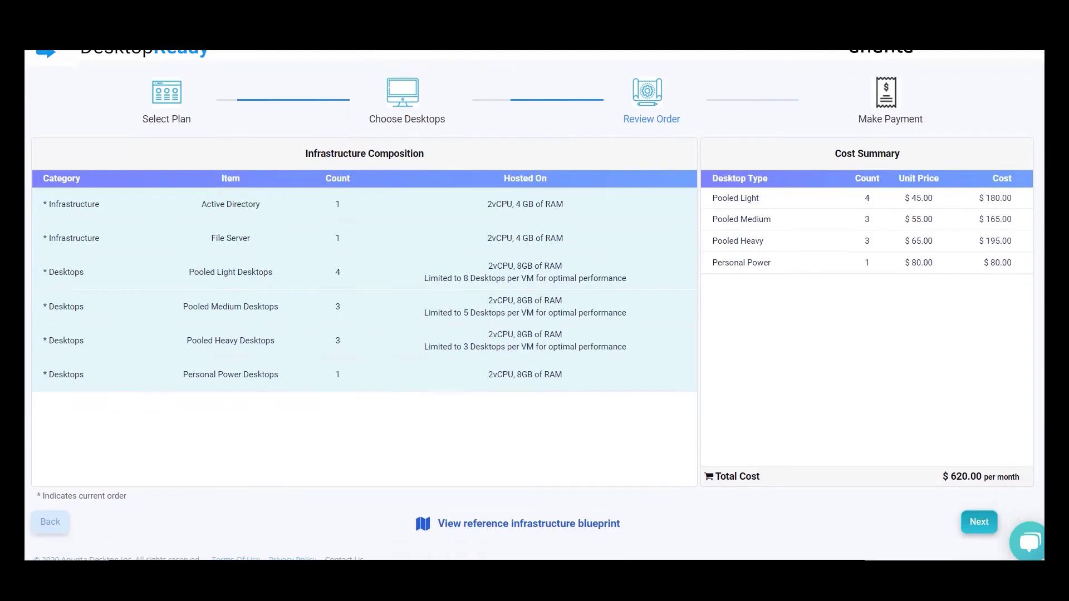
left_click(604, 540)
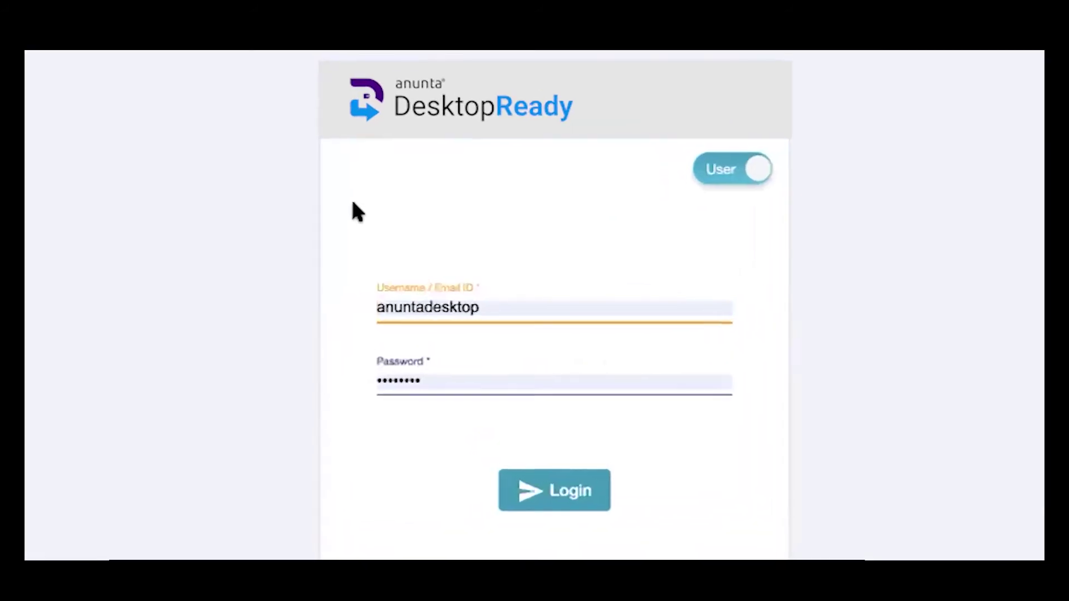
- Log in as administrator and scroll through the My Infrastructure dashboard panels
left_click(553, 494)
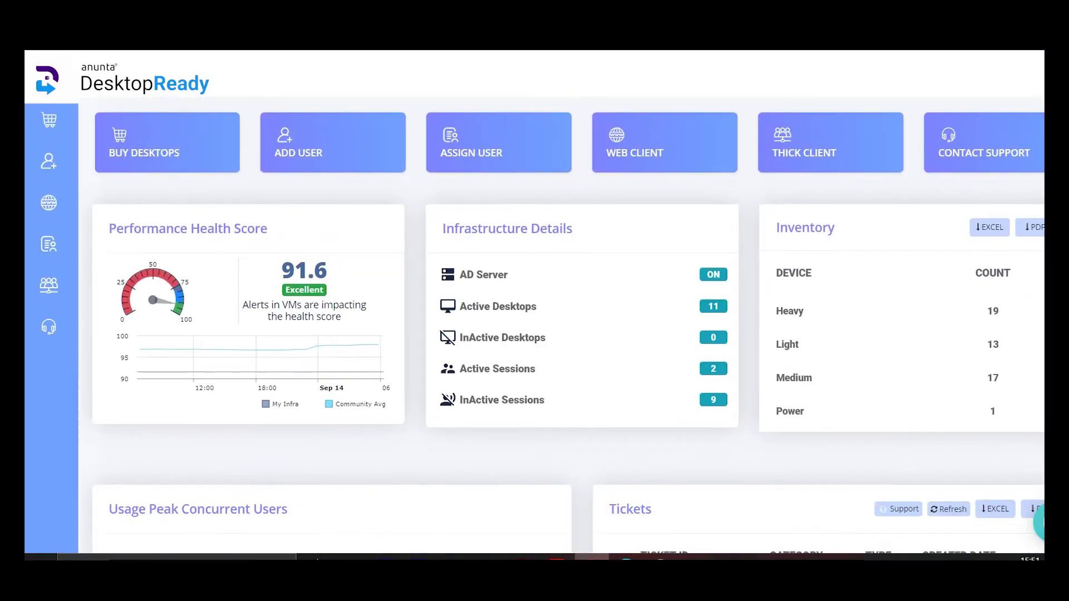
scroll(563, 323, "down", 4)
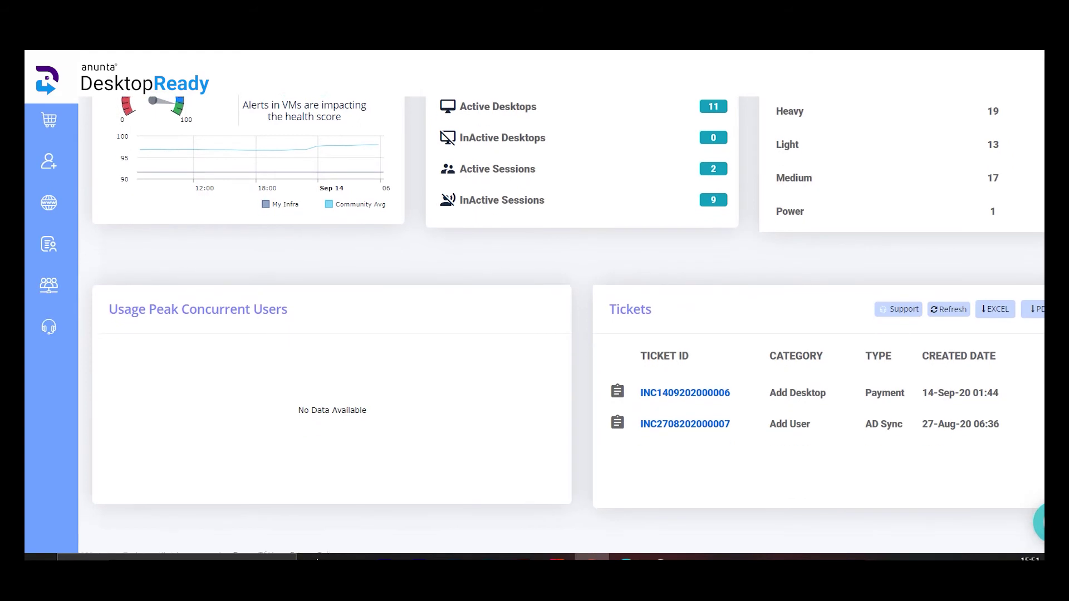
scroll(394, 192, "up", 4)
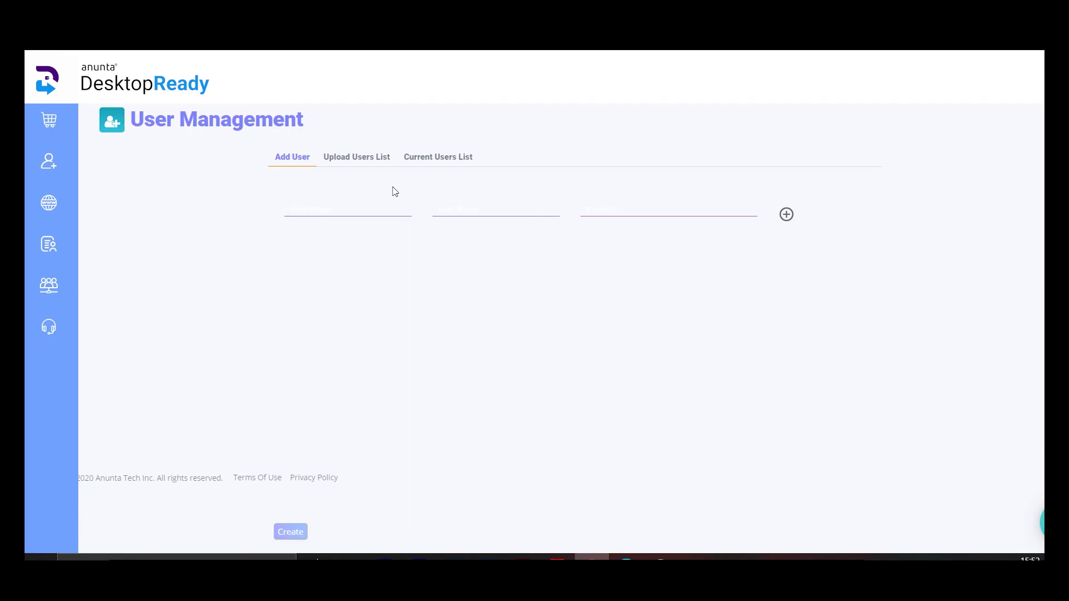
- View the Upload Users List option, then assign pooled desktops to the two listed users
left_click(338, 161)
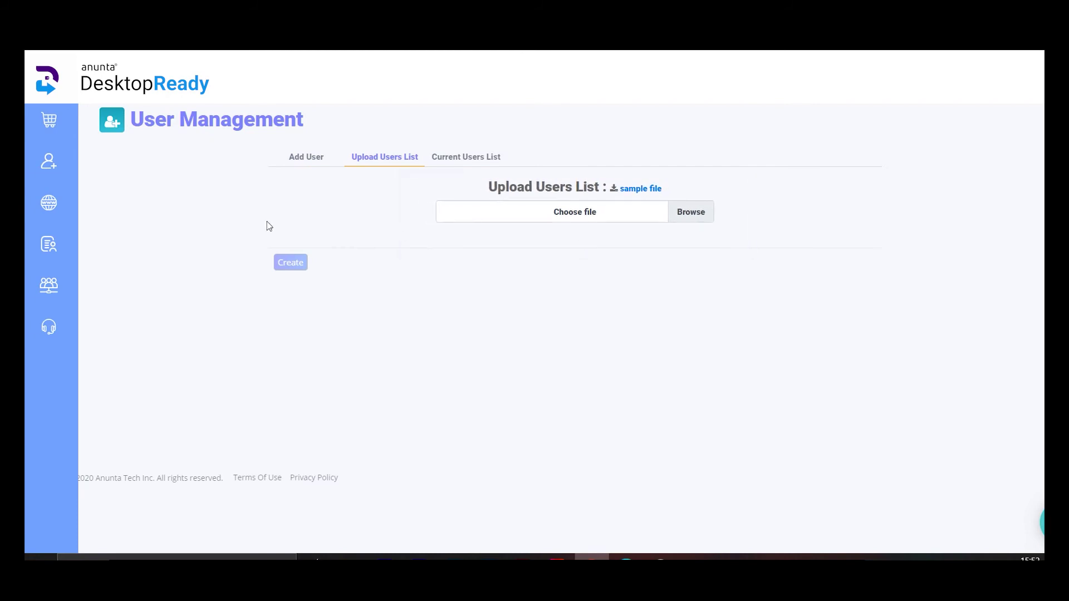
mouse_move(49, 208)
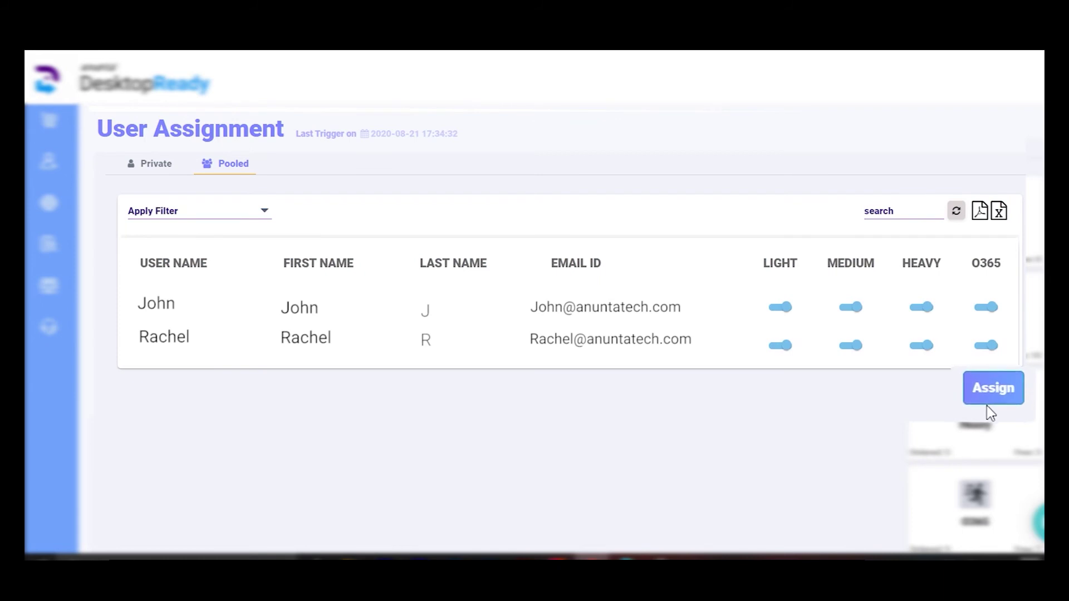
left_click(996, 392)
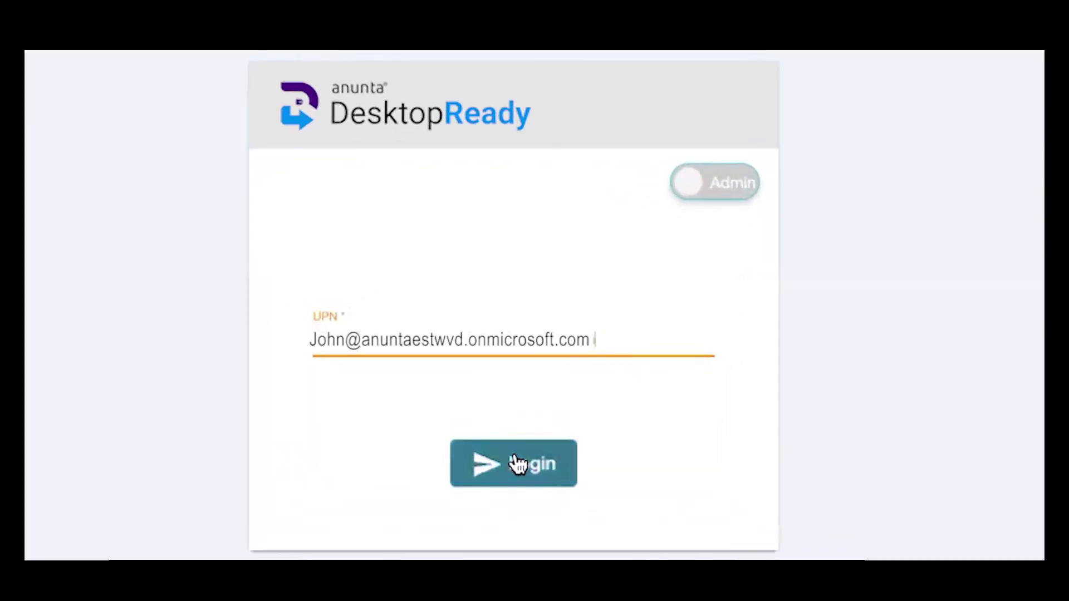
- Log in as the end user with their Microsoft account
left_click(517, 463)
left_click(490, 281)
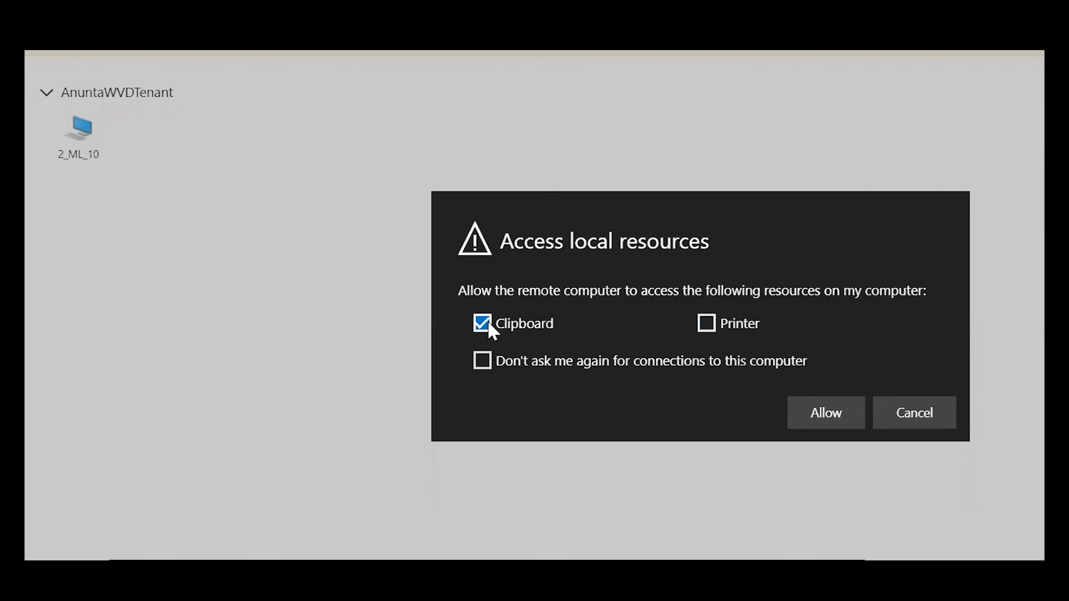
- Disable clipboard sharing, allow access, and submit the user's name and password to connect
left_click(482, 324)
left_click(826, 413)
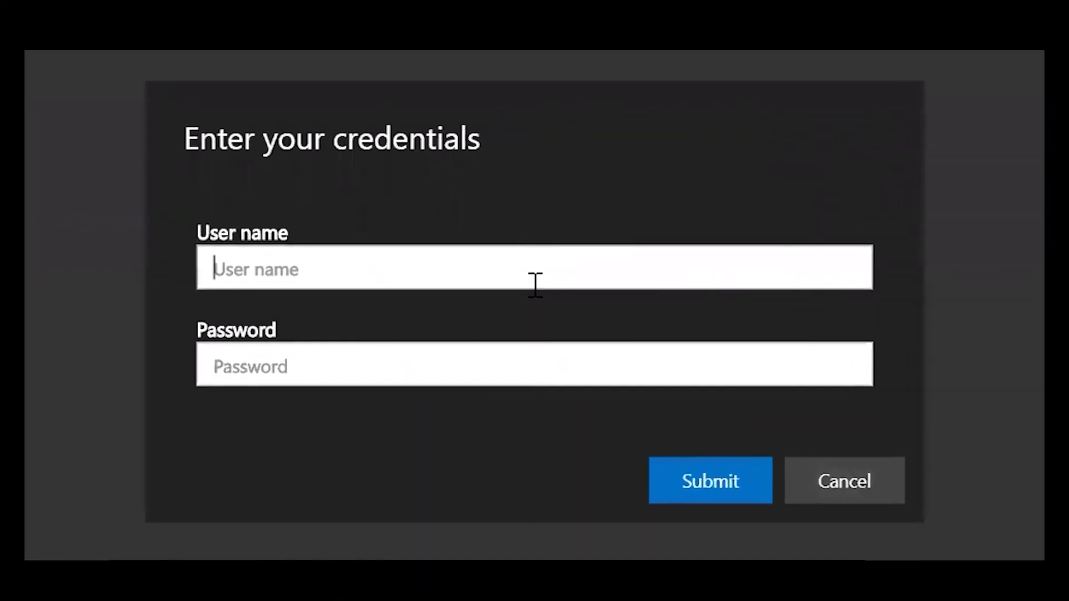
type("John")
key("Tab")
type("*********")
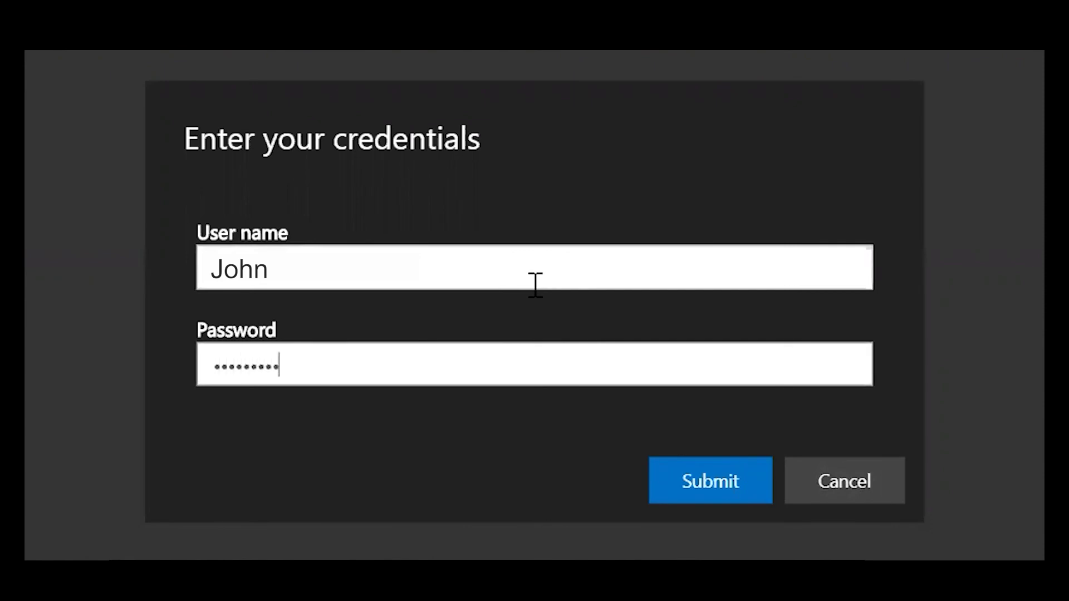
key("Return")
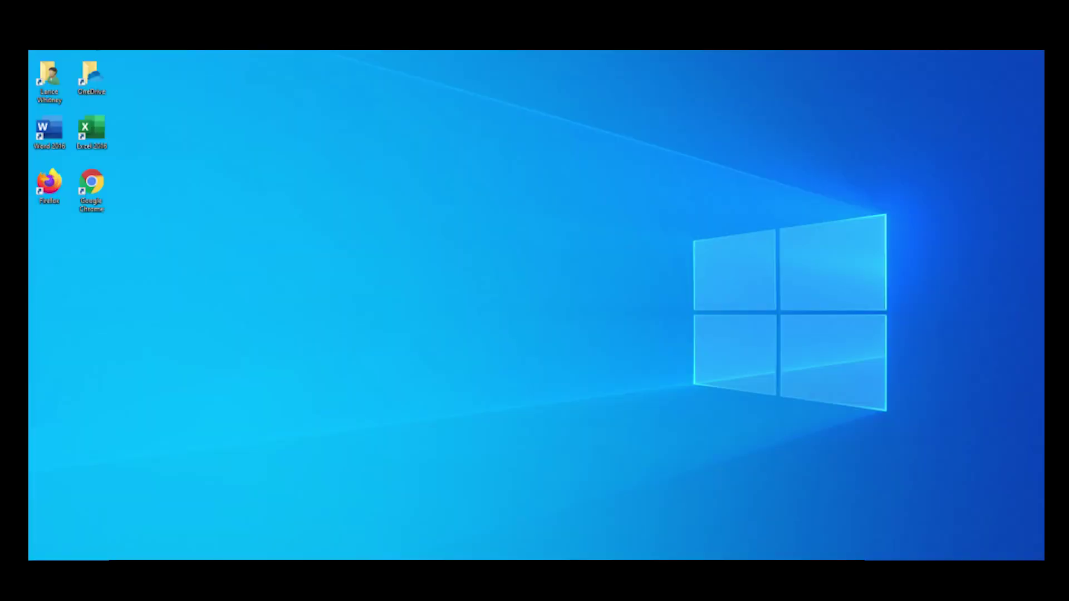